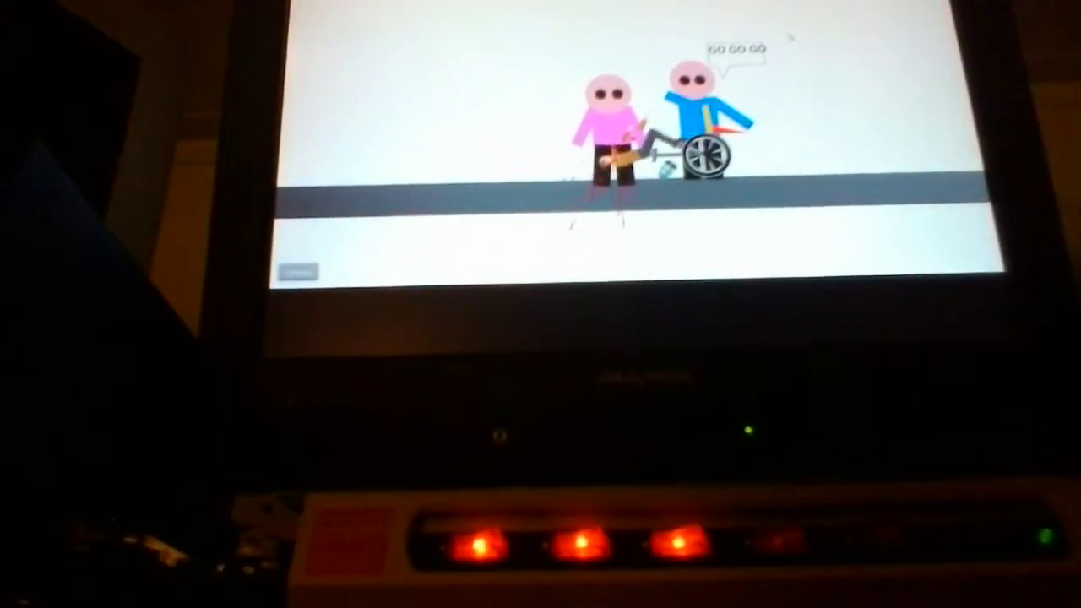
pyautogui.press('Return')
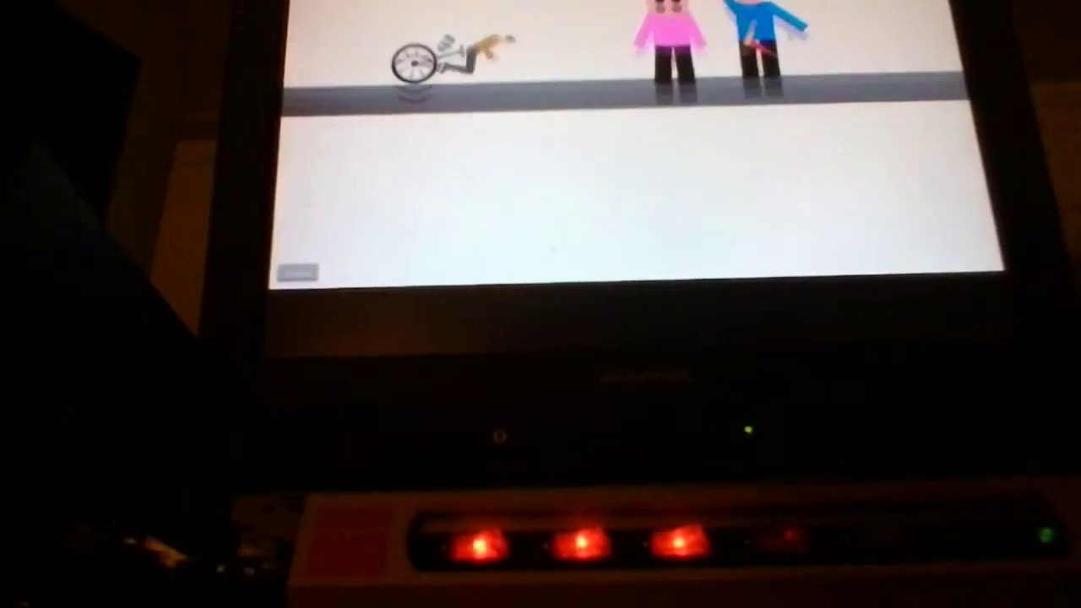
pyautogui.press('Return')
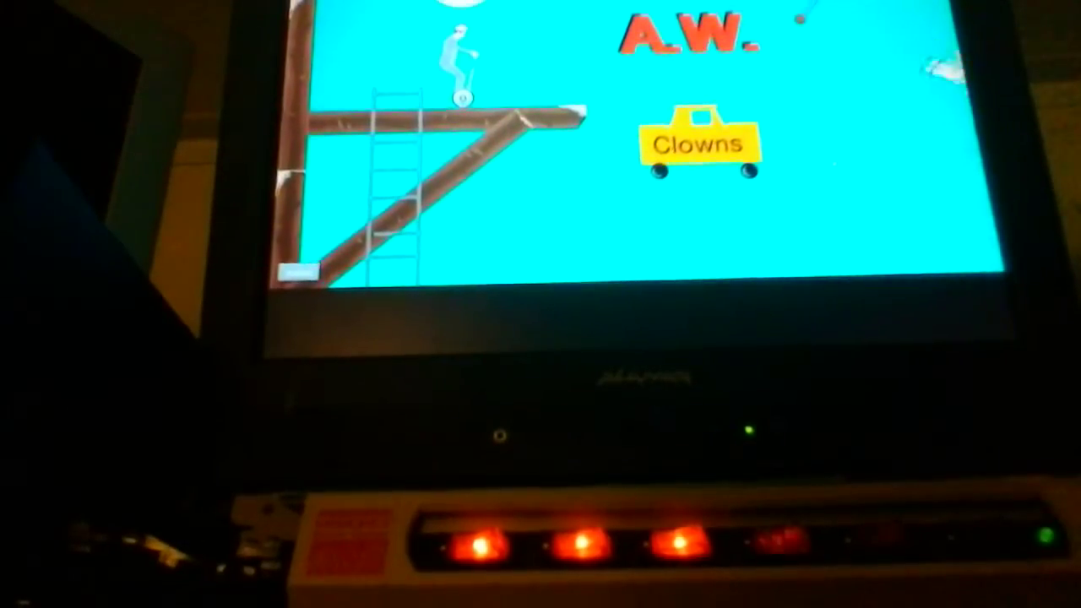
pyautogui.press('Down')
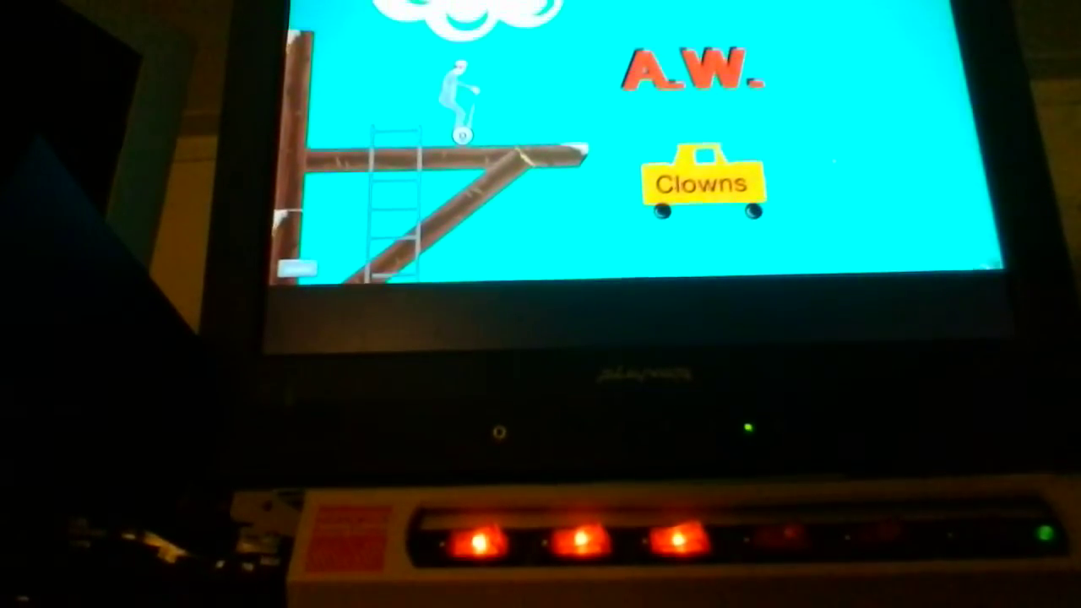
pyautogui.press('Up')
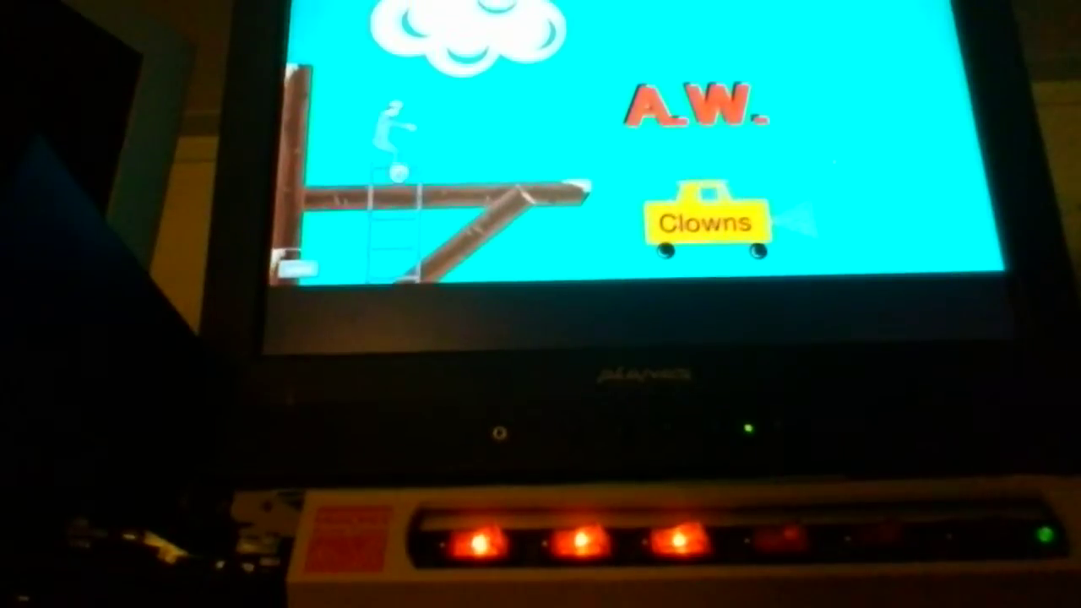